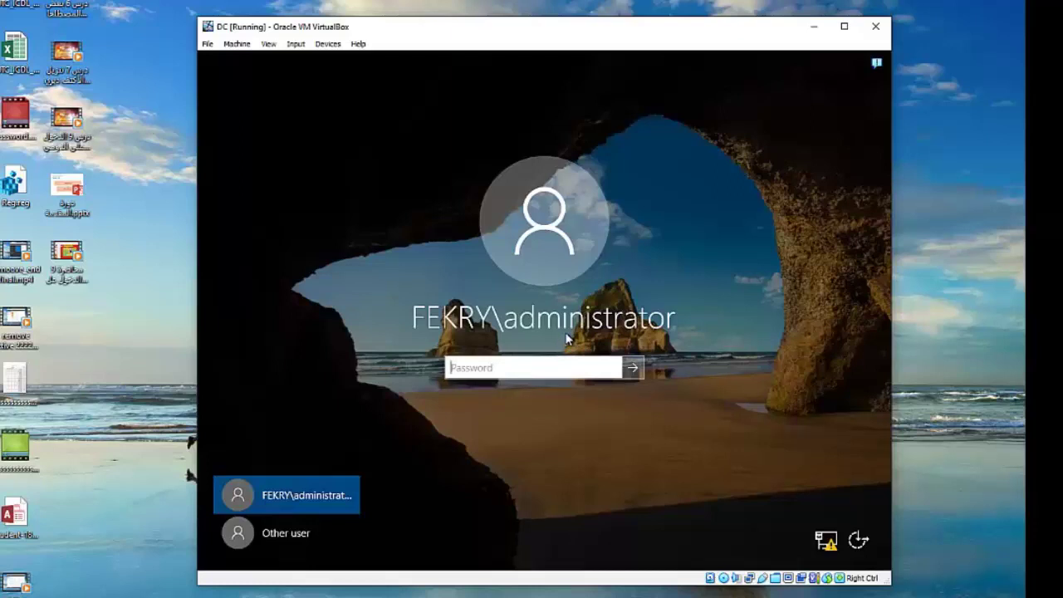
- Enter the domain administrator's password at the sign-in screen to reach the Server Manager dashboard
{"action": "type", "text": "*********"}
{"action": "key", "text": "Return"}
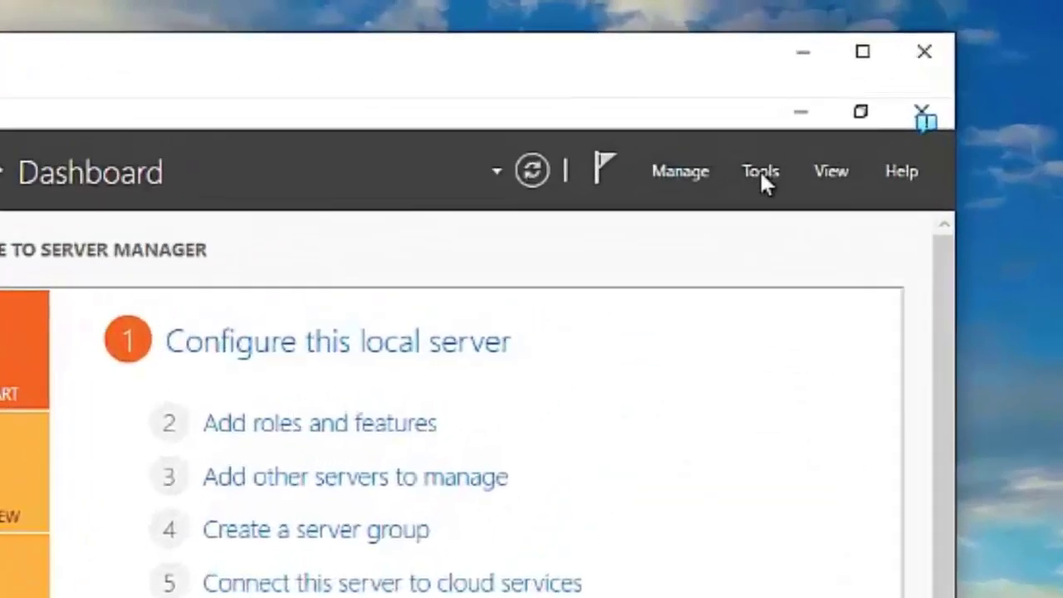
- Open Active Directory Users and Computers, list the domain's Users container, and right-click Administrator
{"action": "left_click", "coordinate": [793, 87]}
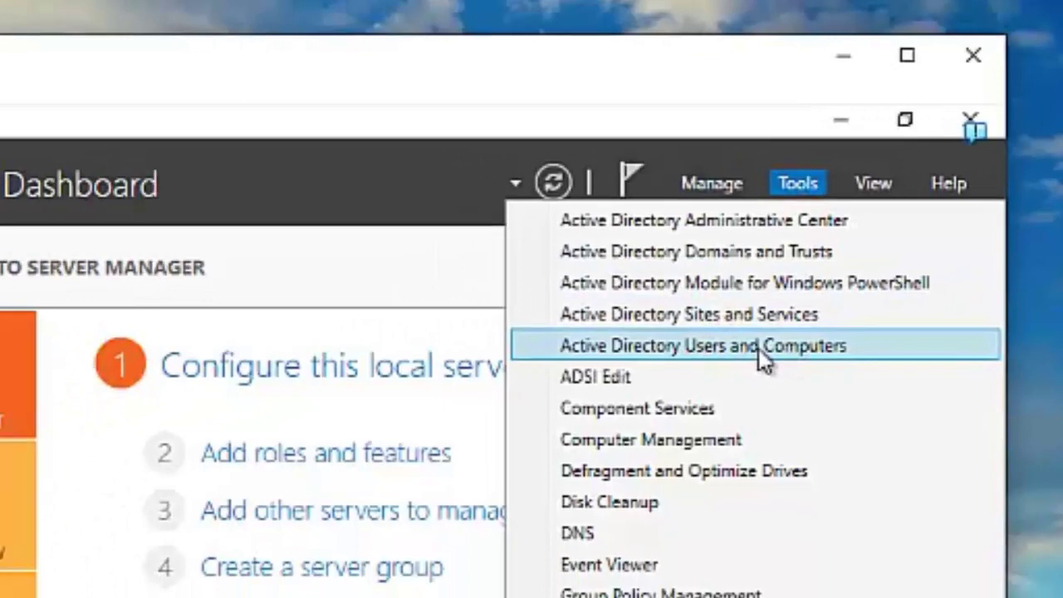
{"action": "left_click", "coordinate": [705, 382]}
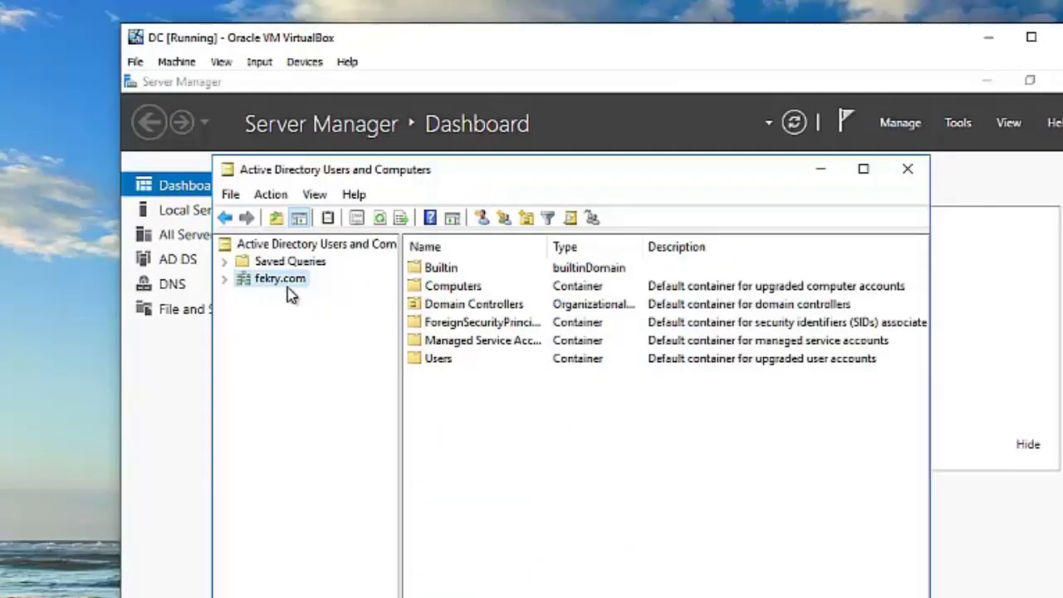
{"action": "left_click", "coordinate": [224, 279]}
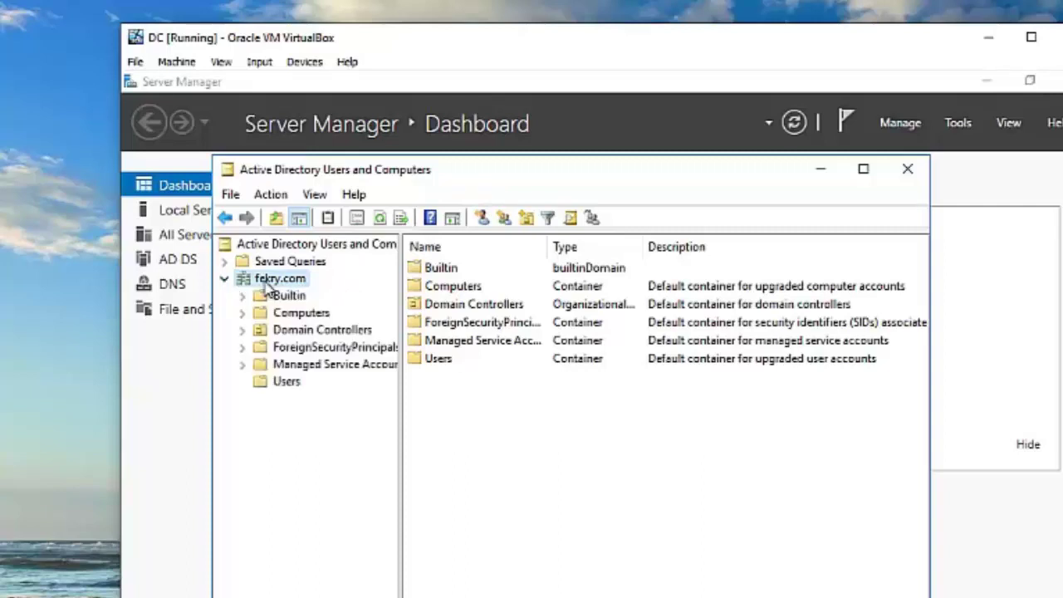
{"action": "left_click", "coordinate": [287, 382]}
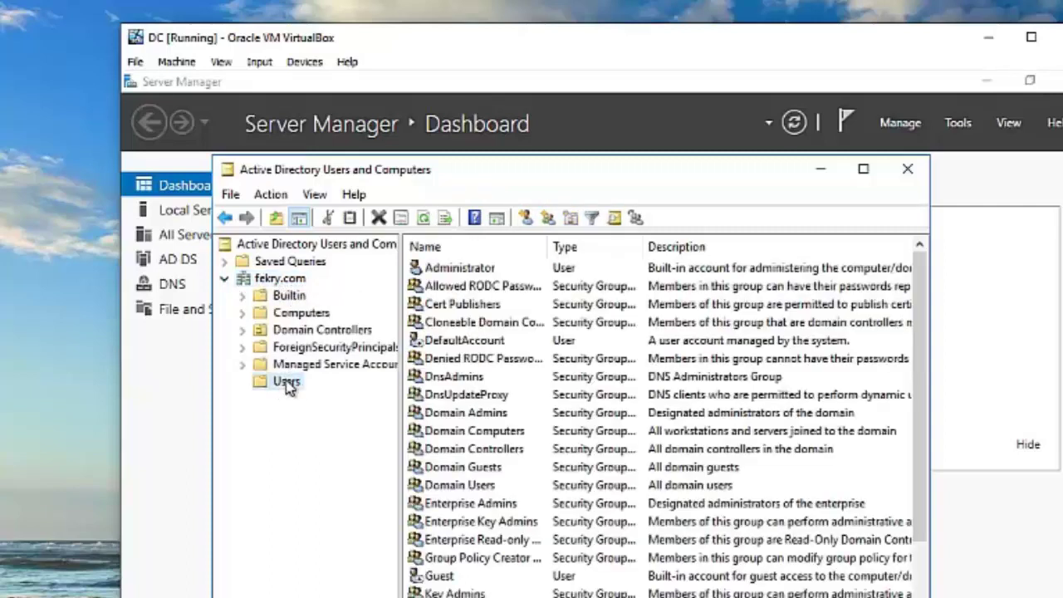
{"action": "left_click", "coordinate": [473, 271]}
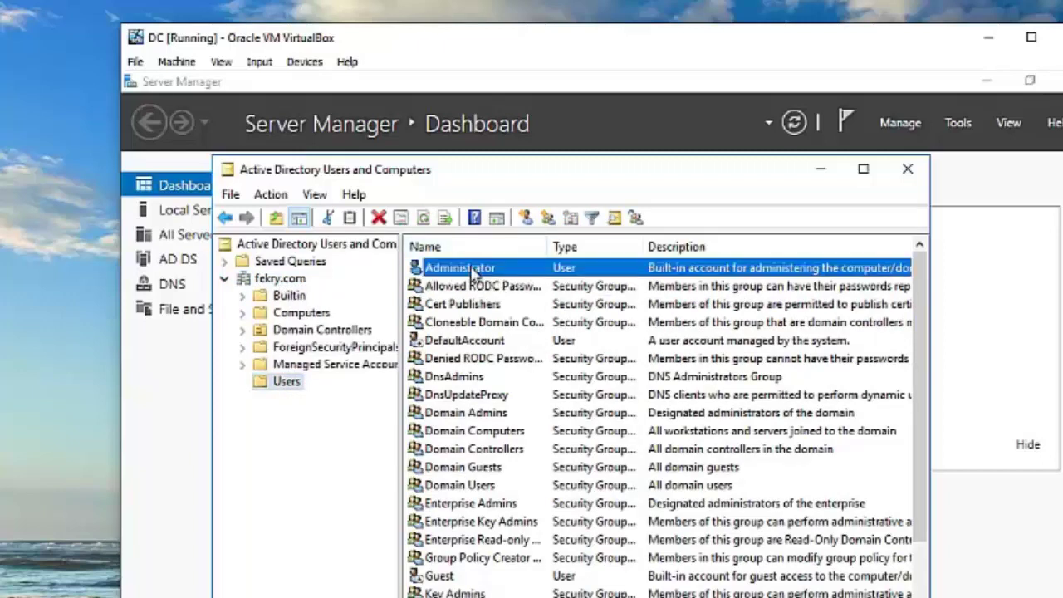
{"action": "right_click", "coordinate": [473, 272]}
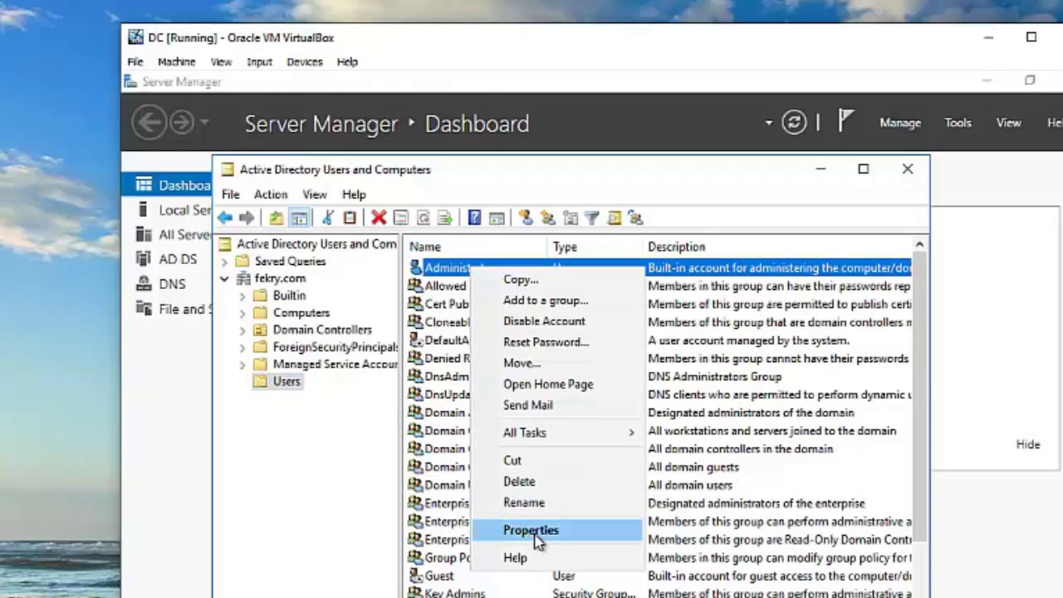
- Replace Administrator's pre-Windows 2000 logon name on the Account tab with the new user name and save
{"action": "left_click", "coordinate": [536, 536]}
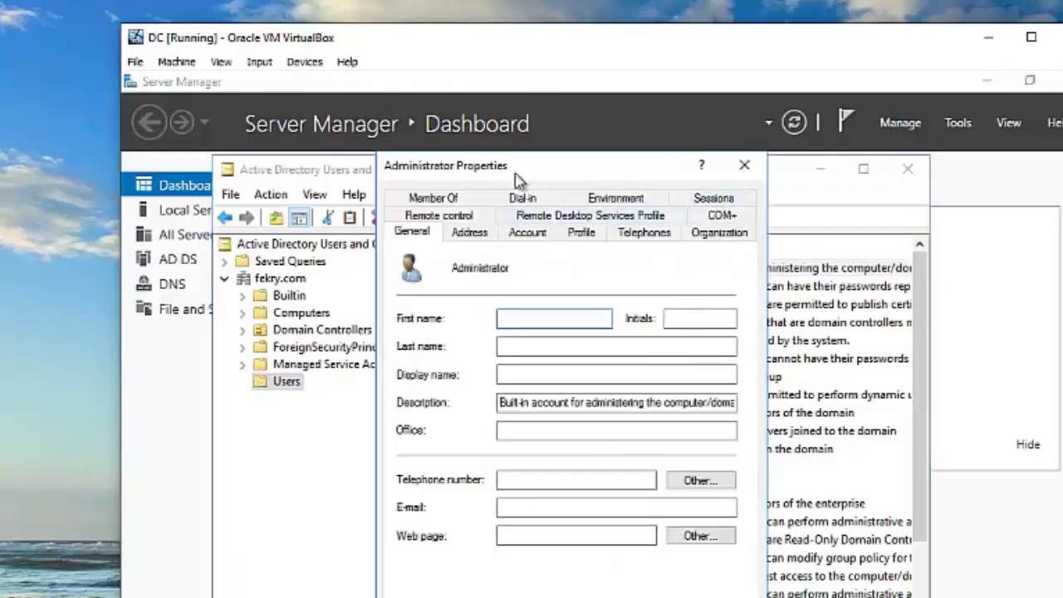
{"action": "left_click_drag", "start_coordinate": [557, 176], "coordinate": [531, 182]}
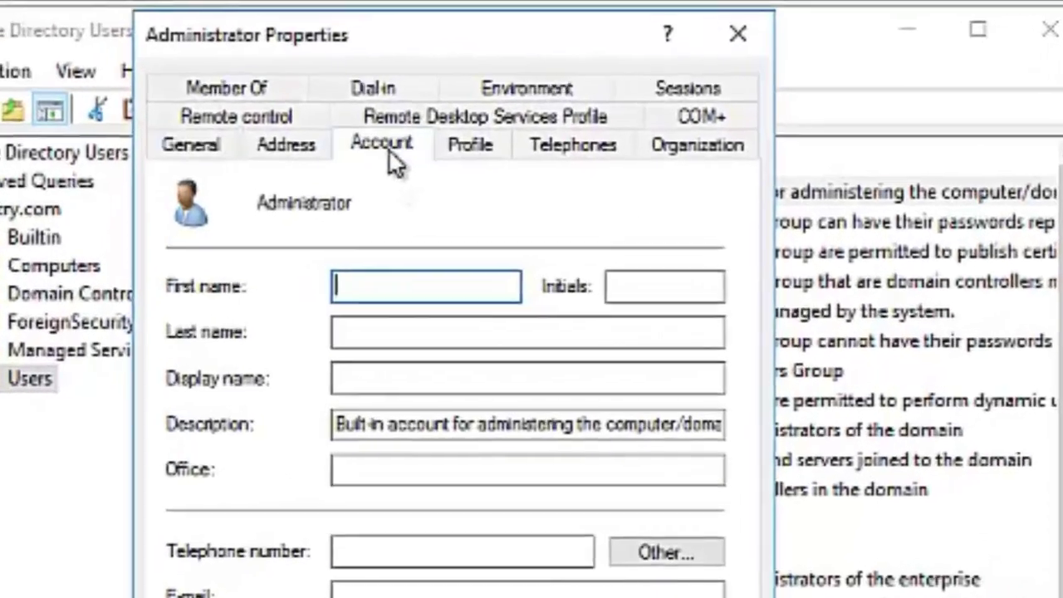
{"action": "left_click", "coordinate": [391, 156]}
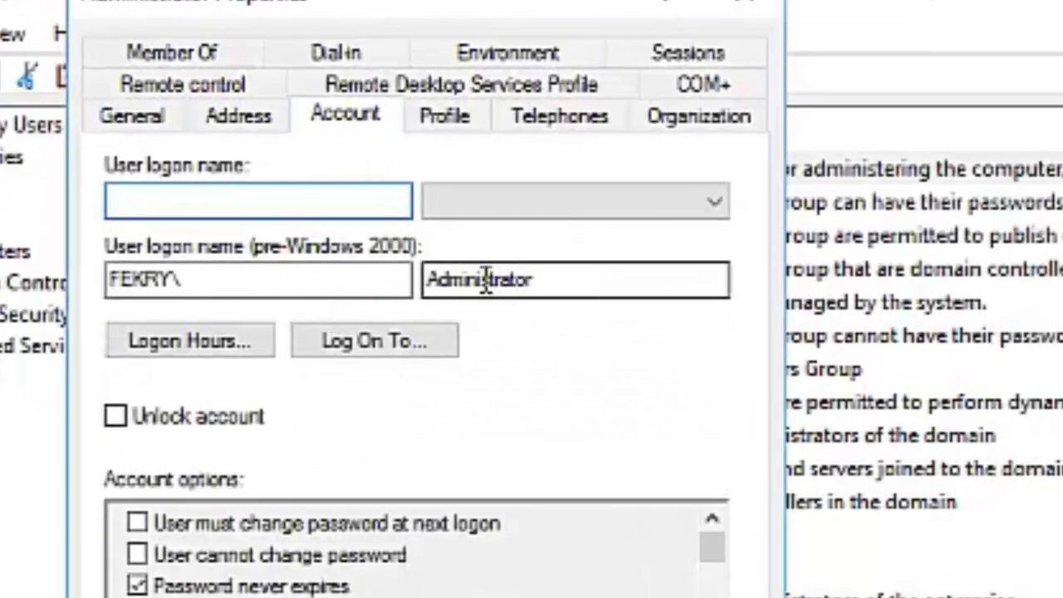
{"action": "double_click", "coordinate": [488, 280]}
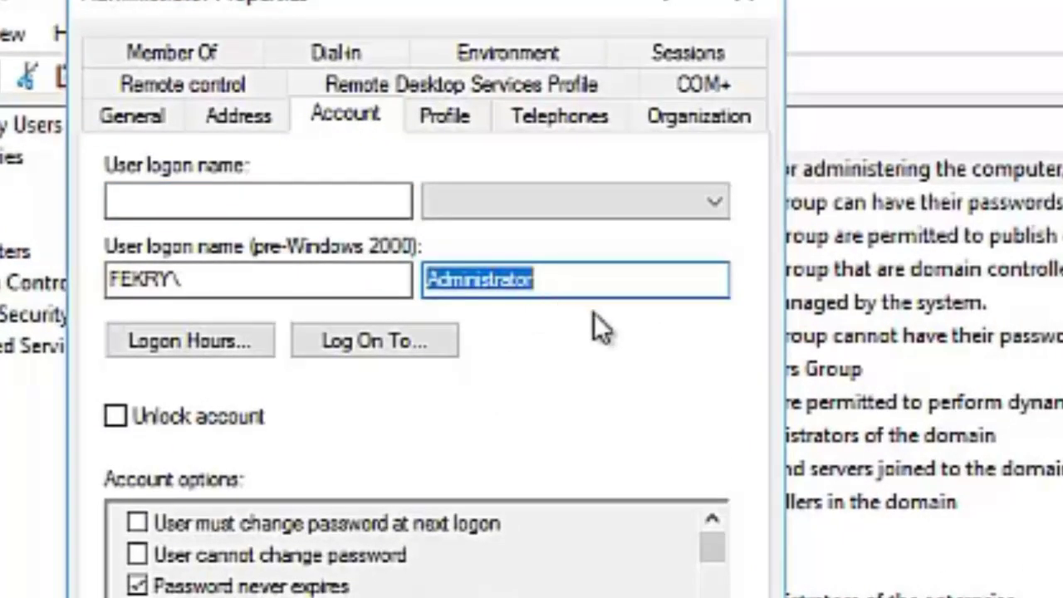
{"action": "type", "text": "ahmed"}
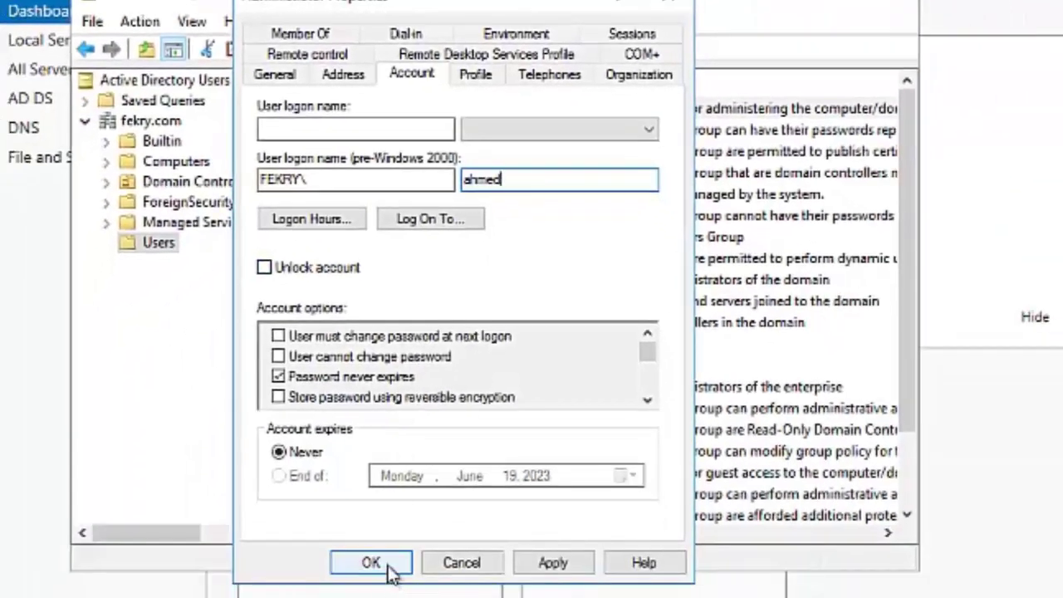
{"action": "left_click", "coordinate": [387, 568]}
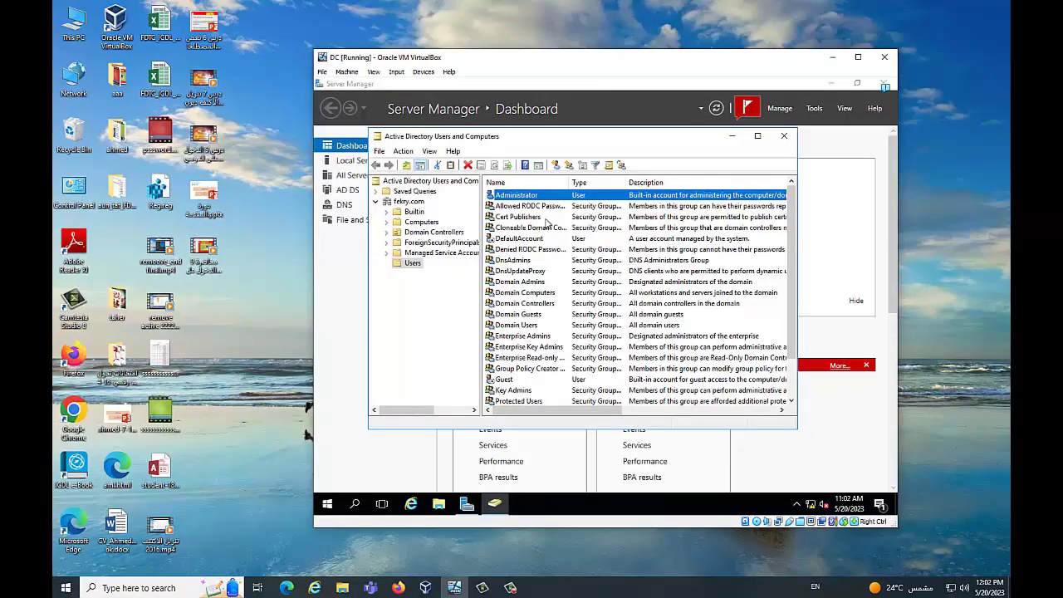
- Close Users and Computers, launch Active Directory Sites and Services, and select Default-First-Site-Name under Sites
{"action": "left_click", "coordinate": [783, 135]}
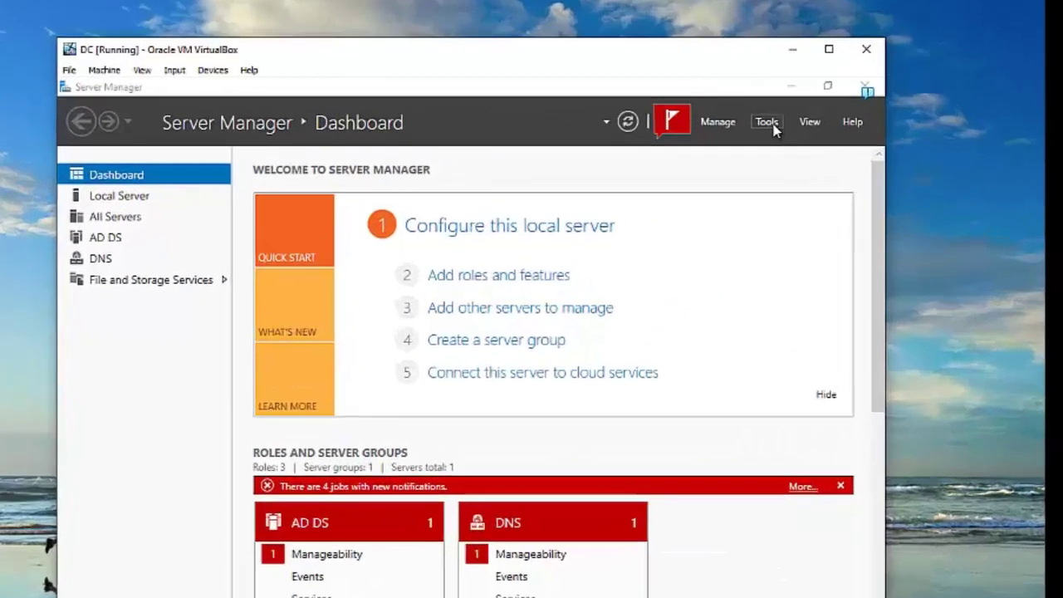
{"action": "left_click", "coordinate": [814, 108]}
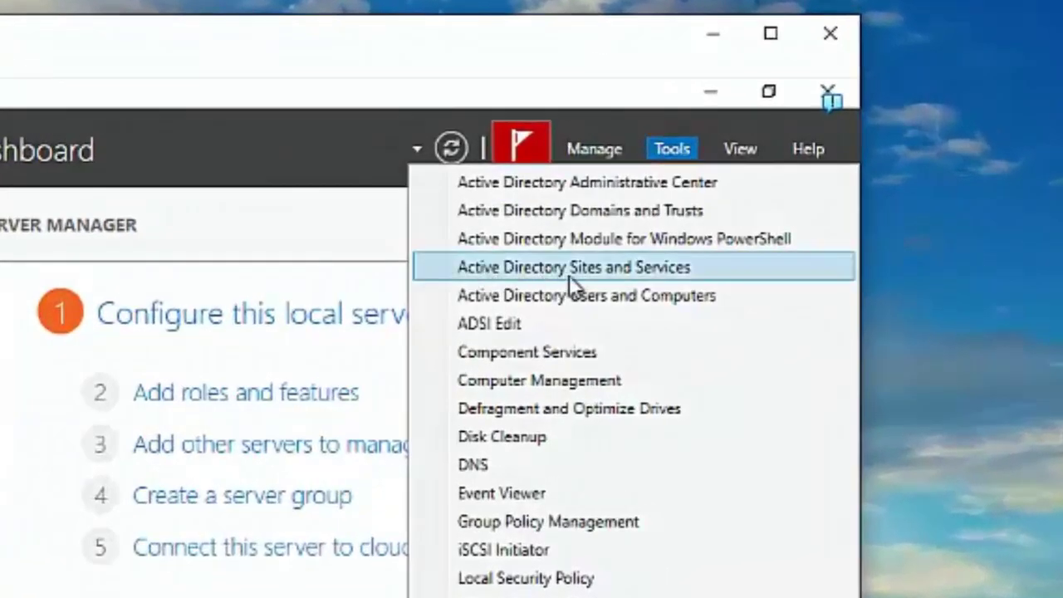
{"action": "left_click", "coordinate": [593, 268]}
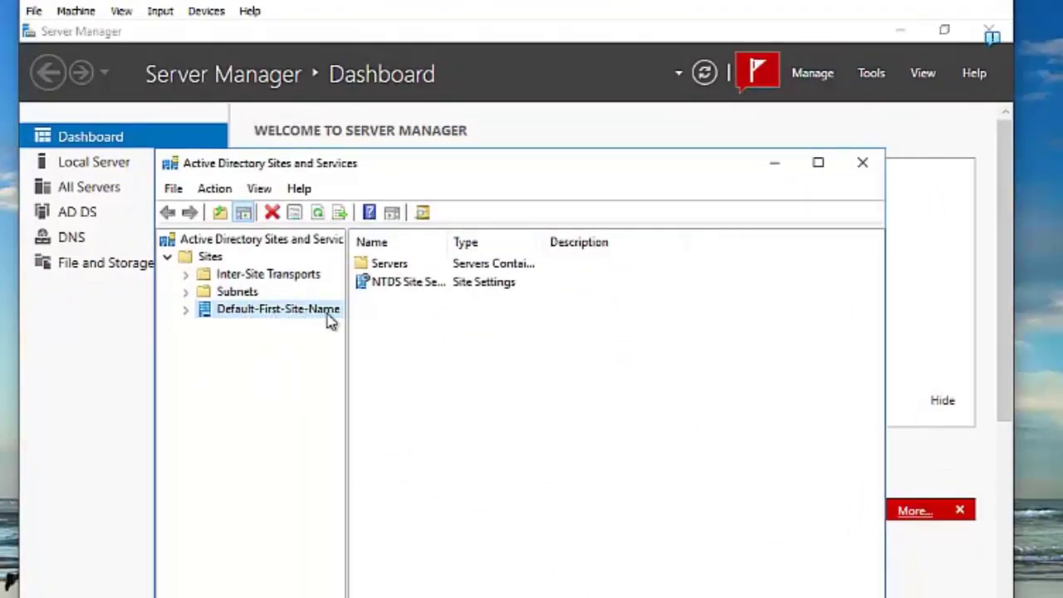
{"action": "left_click", "coordinate": [257, 314]}
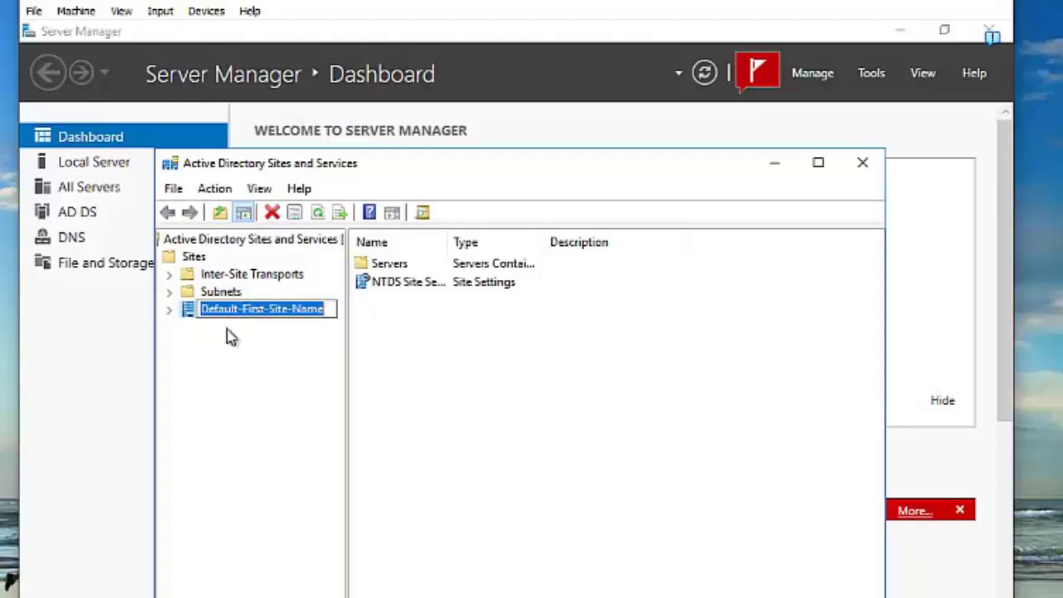
{"action": "left_click", "coordinate": [229, 336]}
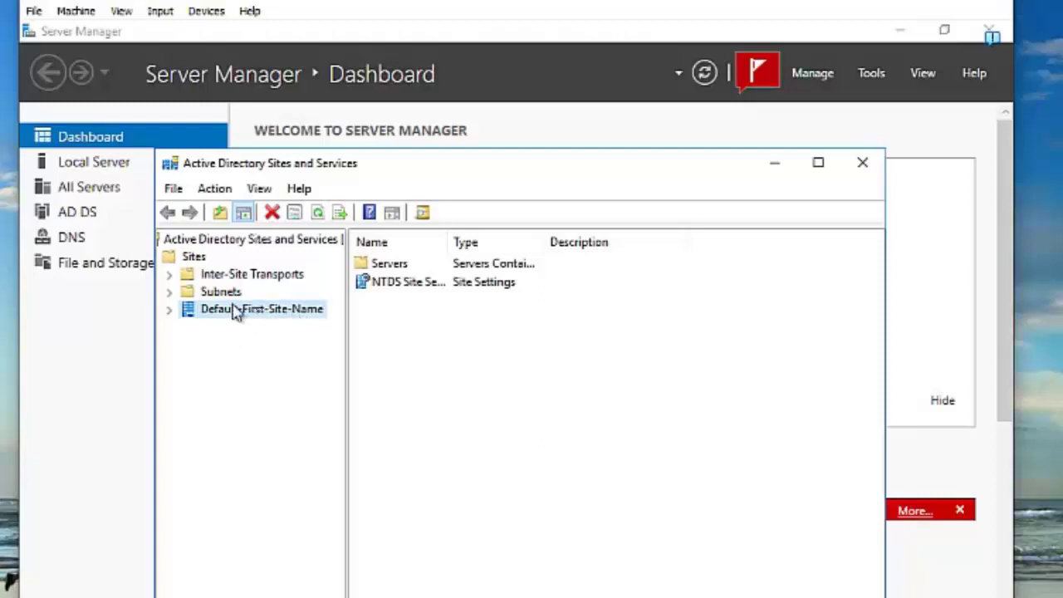
- Rename Default-First-Site-Name to 'AssiutSite', then close Sites and Services
{"action": "right_click", "coordinate": [251, 317]}
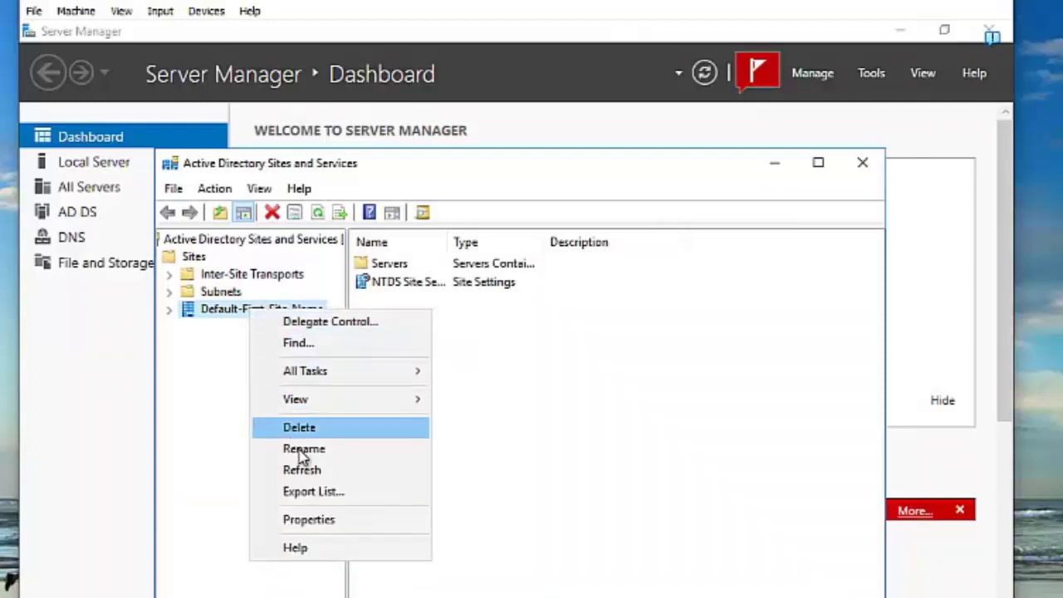
{"action": "left_click", "coordinate": [309, 451]}
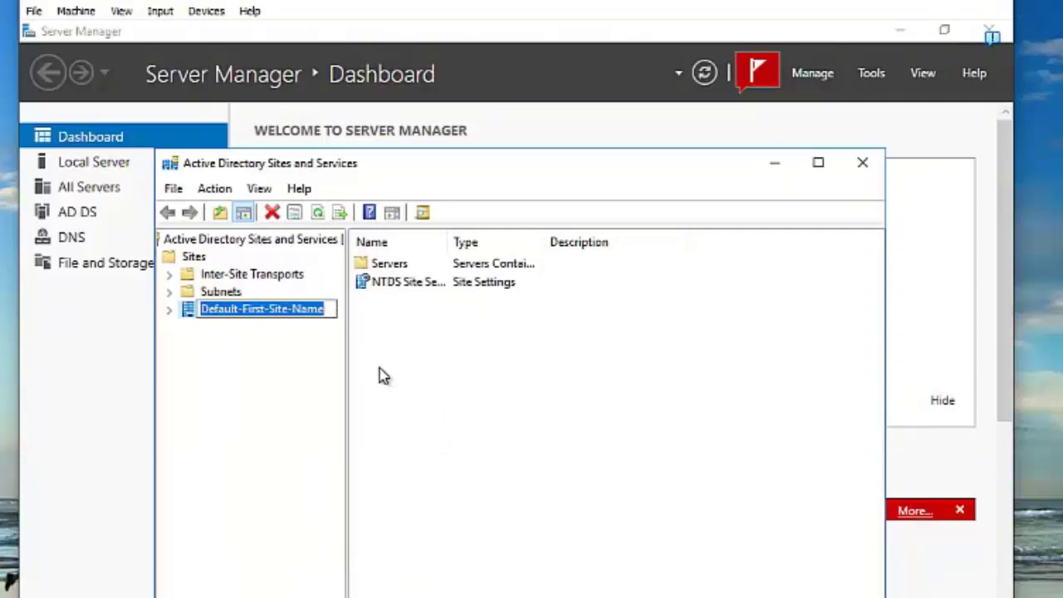
{"action": "type", "text": "Ass"}
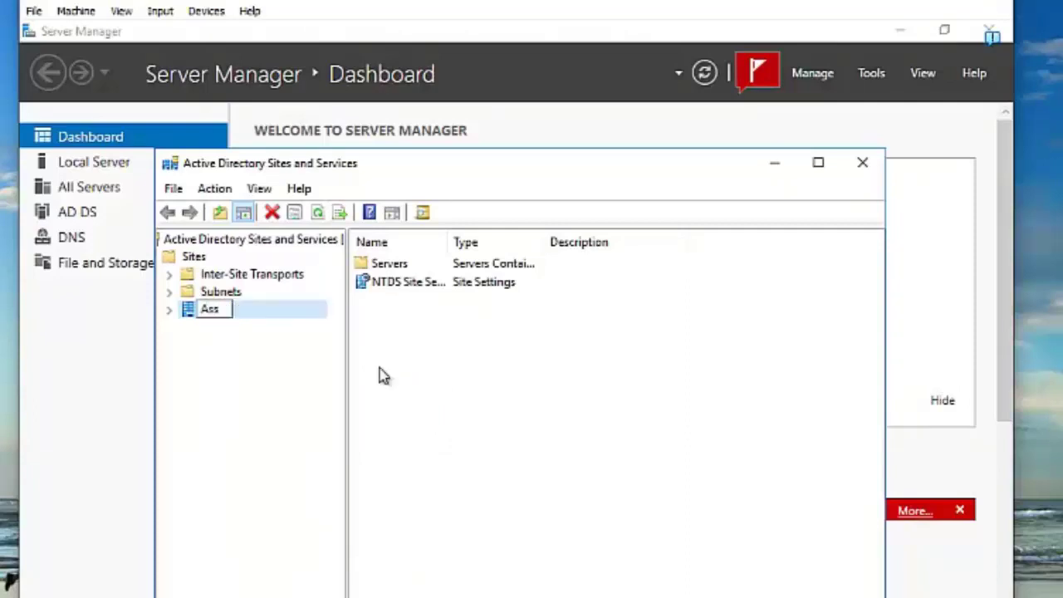
{"action": "type", "text": "iutSite"}
{"action": "key", "text": "Return"}
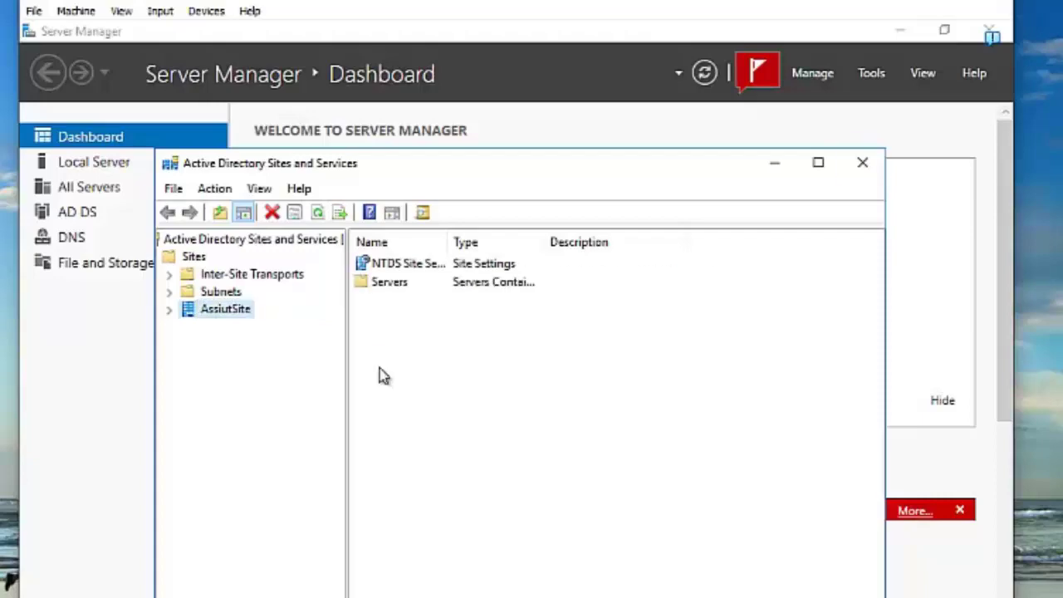
{"action": "left_click", "coordinate": [863, 162]}
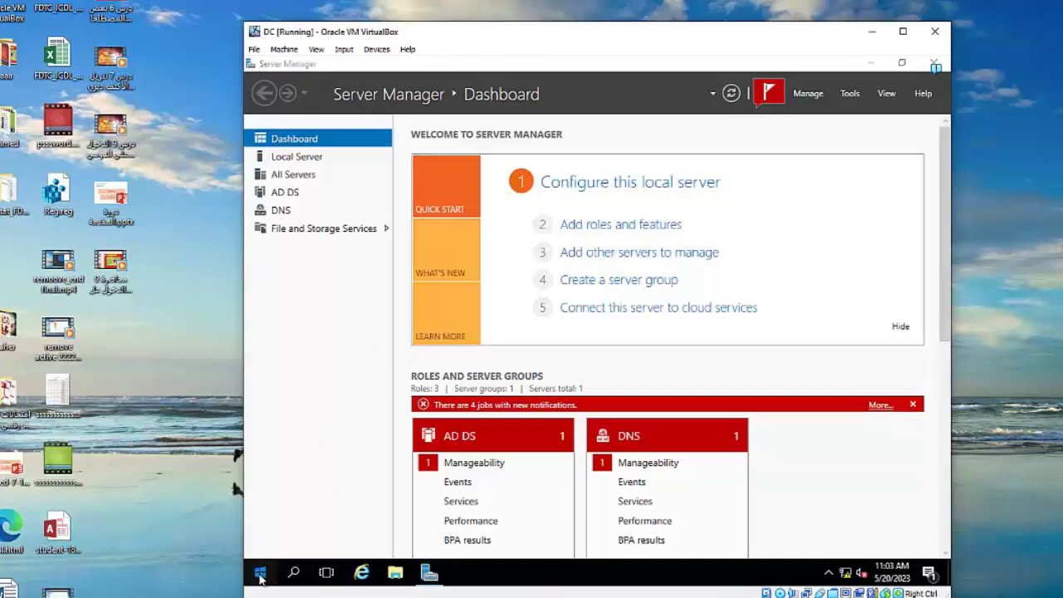
- Sign out of the current Windows session from the Start menu's account options
{"action": "left_click", "coordinate": [260, 573]}
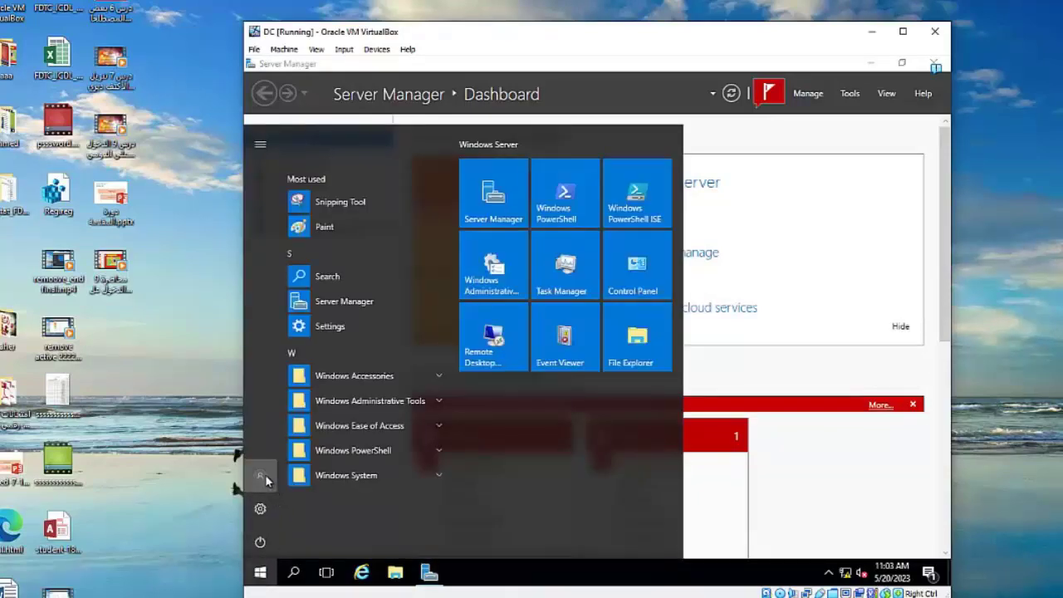
{"action": "left_click", "coordinate": [260, 475]}
{"action": "left_click", "coordinate": [279, 440]}
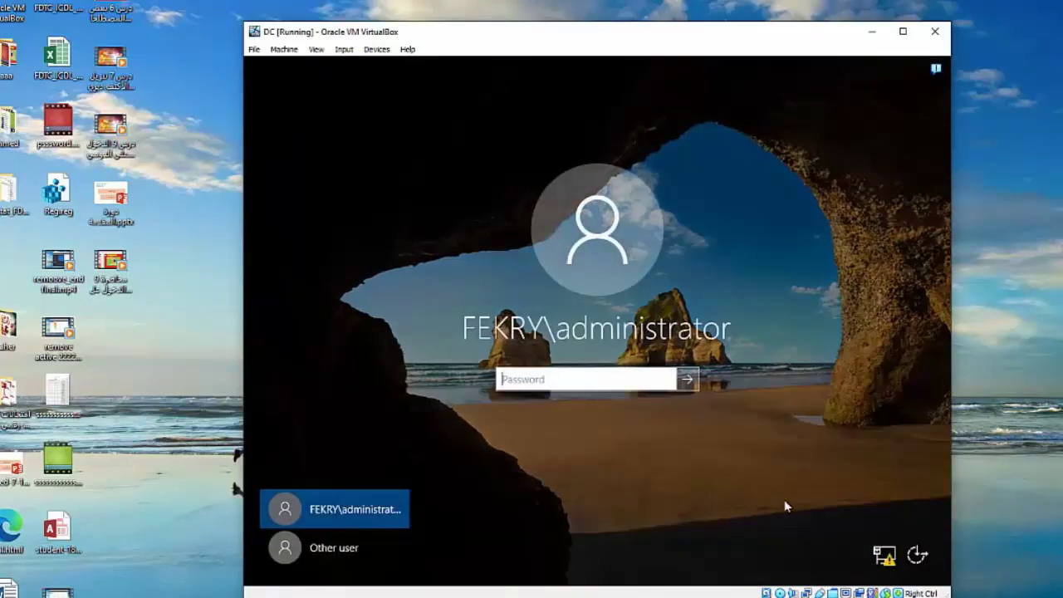
- Attempt sign-in with the administrator password and dismiss the incorrect-password message
{"action": "type", "text": "Pa$$w0rd"}
{"action": "key", "text": "Return"}
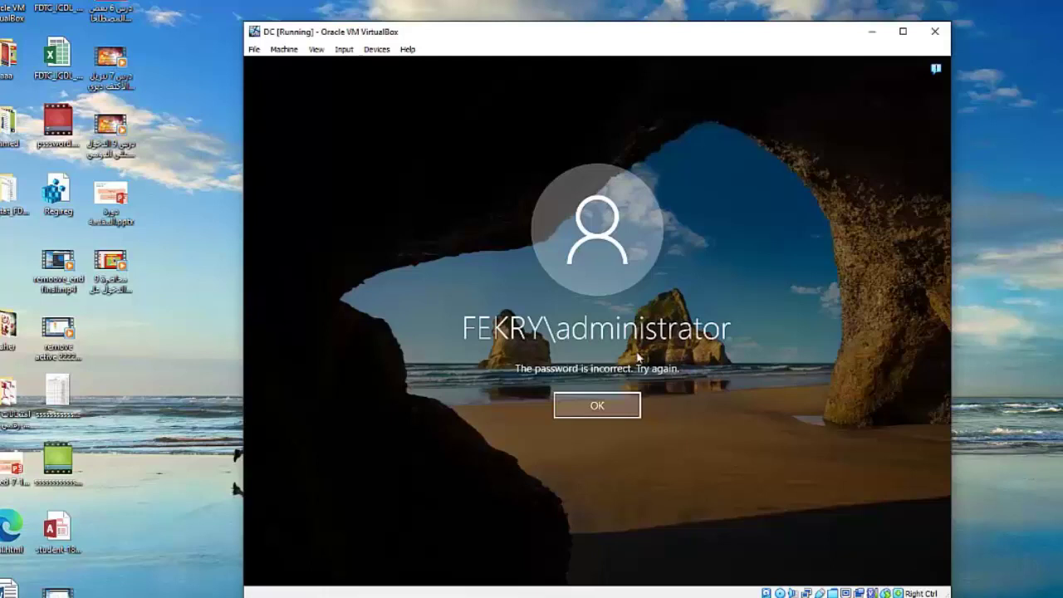
{"action": "left_click", "coordinate": [589, 404]}
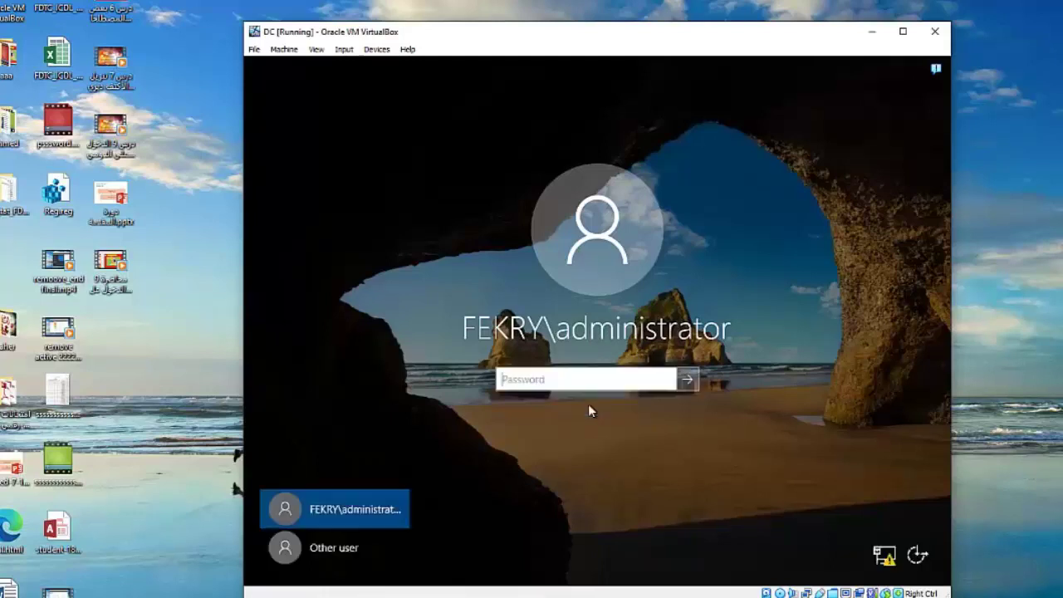
- Sign in as Other user using the new pre-Windows 2000 logon name and its password
{"action": "left_click", "coordinate": [335, 550]}
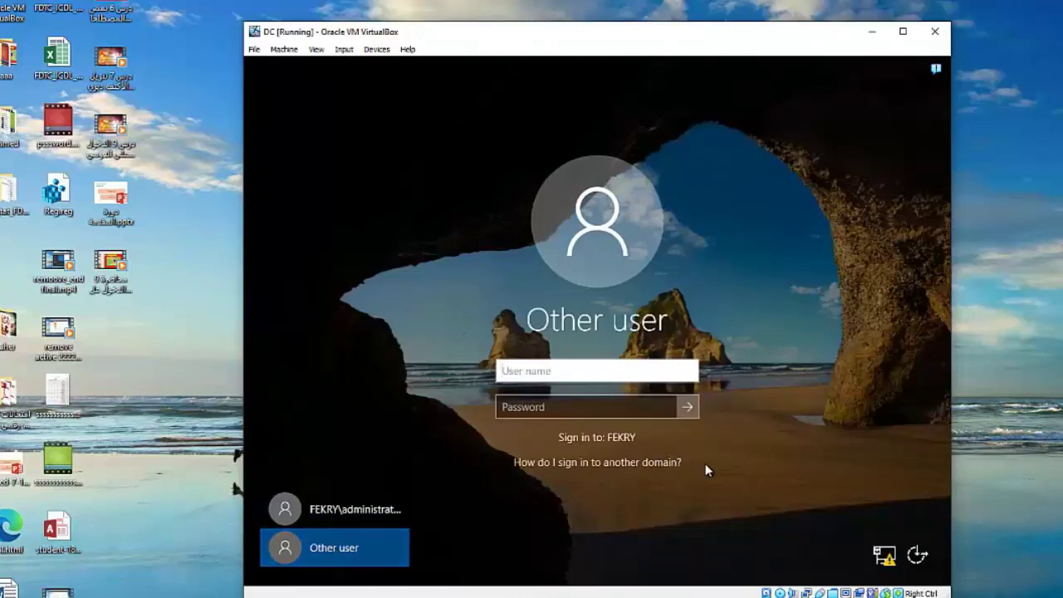
{"action": "type", "text": "ahmed"}
{"action": "left_click", "coordinate": [529, 409]}
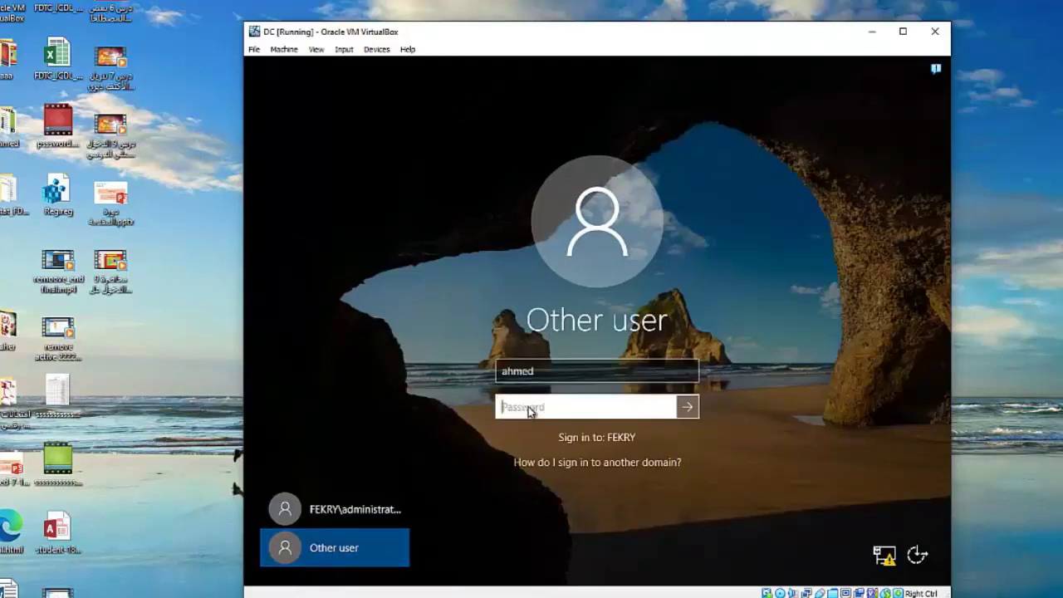
{"action": "type", "text": "•••••••••"}
{"action": "key", "text": "Return"}
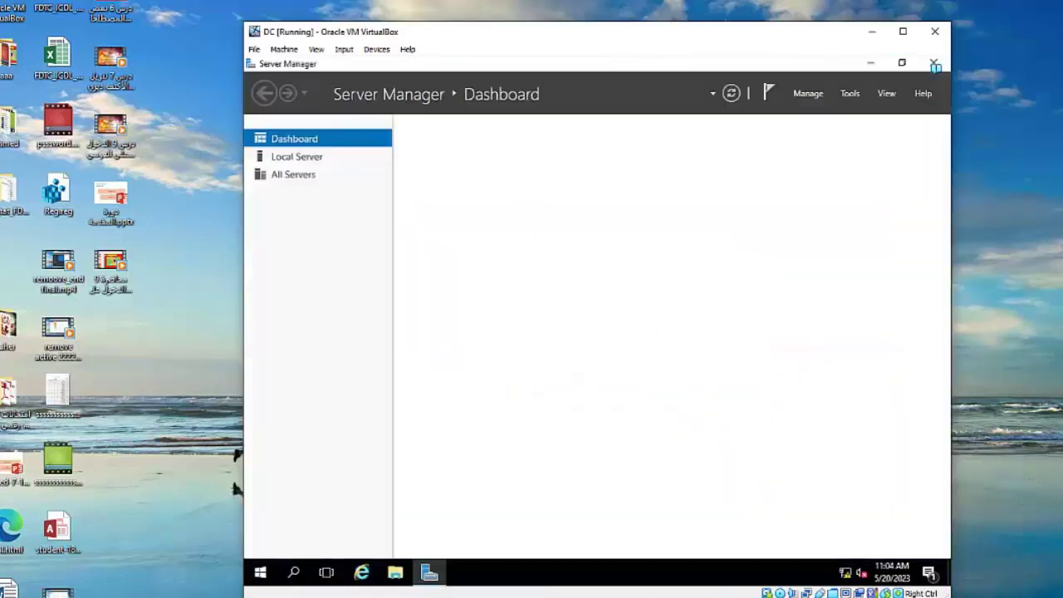
- Sign out, then sign back in to the renamed account with its password
{"action": "left_click", "coordinate": [260, 573]}
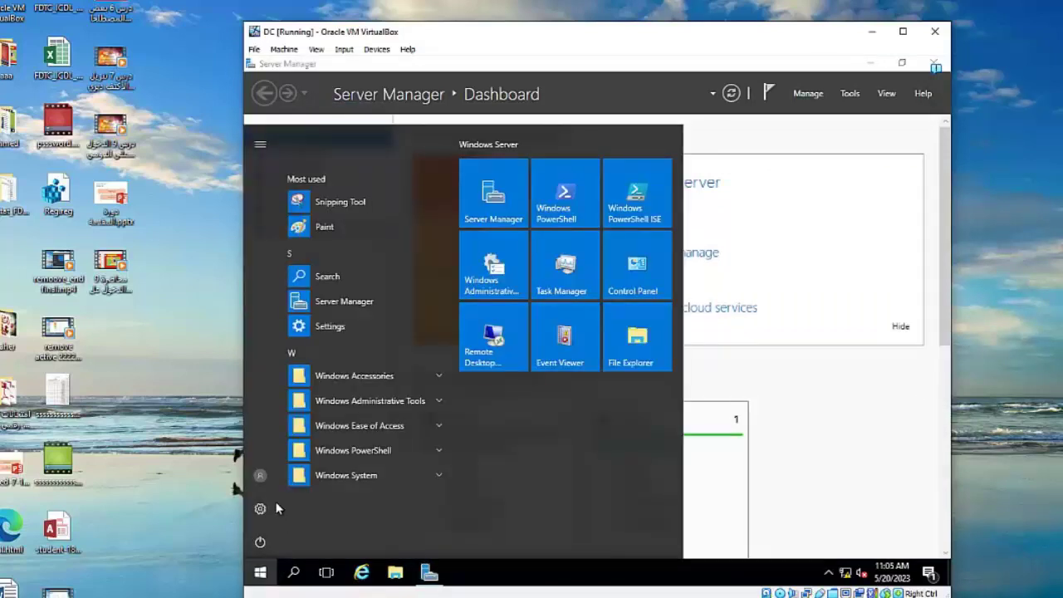
{"action": "left_click", "coordinate": [262, 477]}
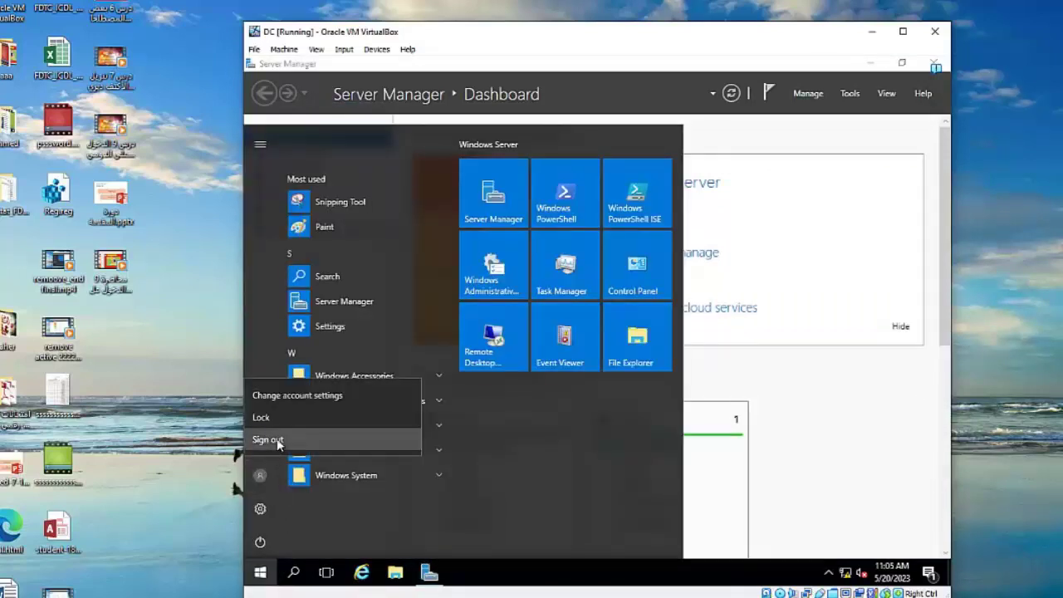
{"action": "left_click", "coordinate": [274, 439]}
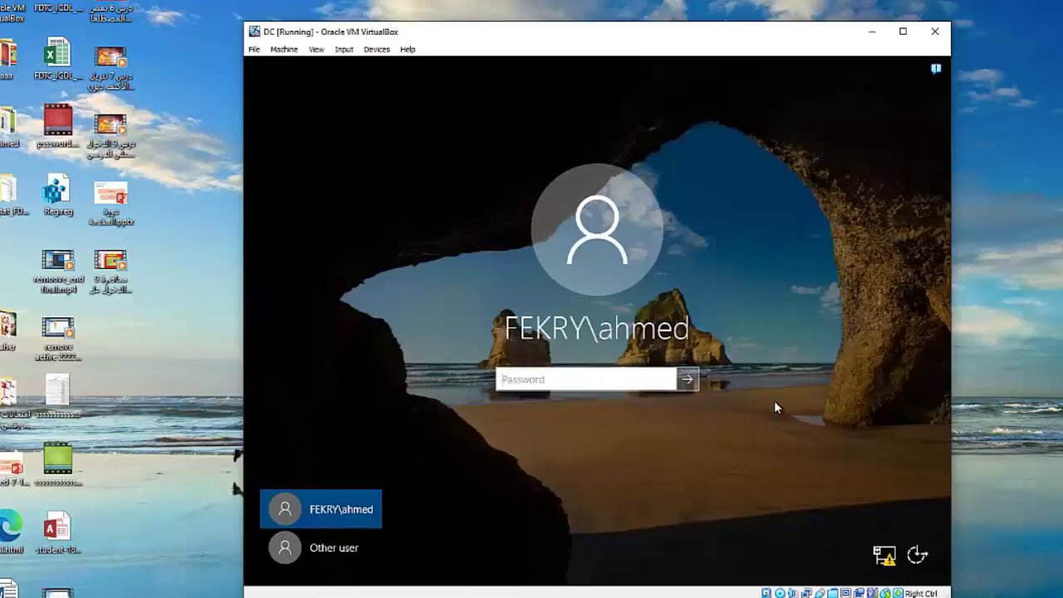
{"action": "type", "text": "•••••••"}
{"action": "key", "text": "Return"}
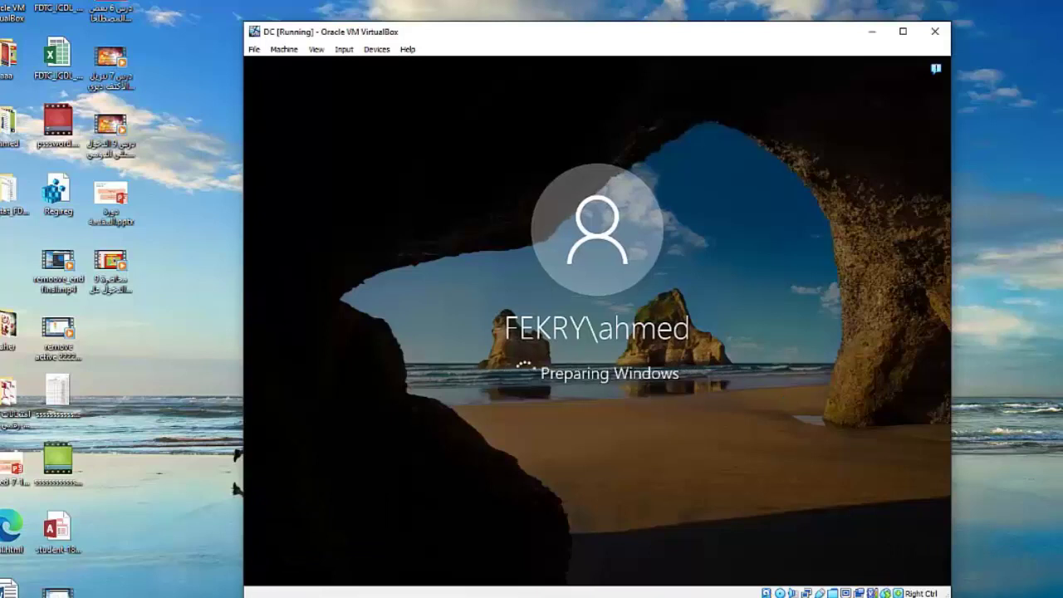